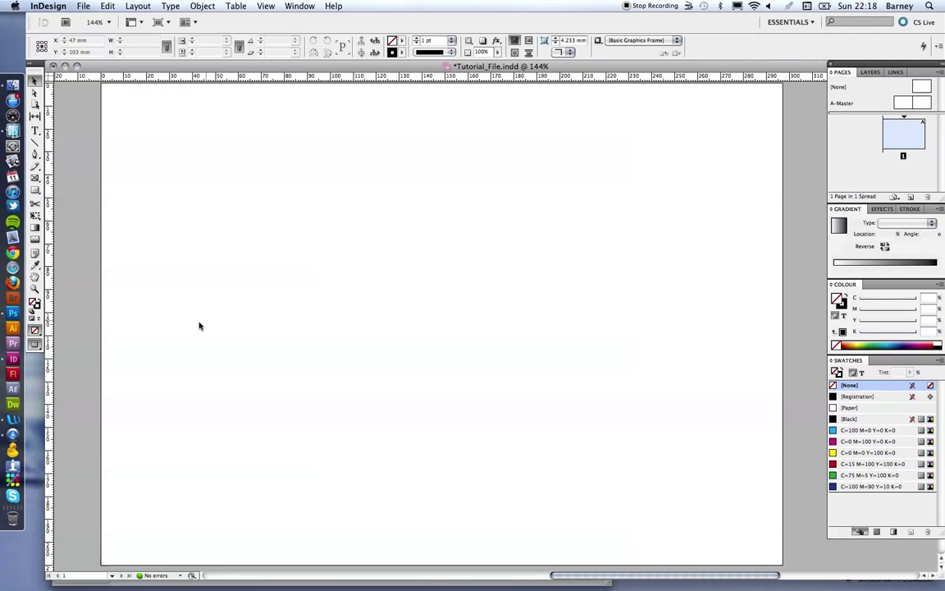
- Look at Photoshop's File menu, then return to the InDesign document
left_click(19, 312)
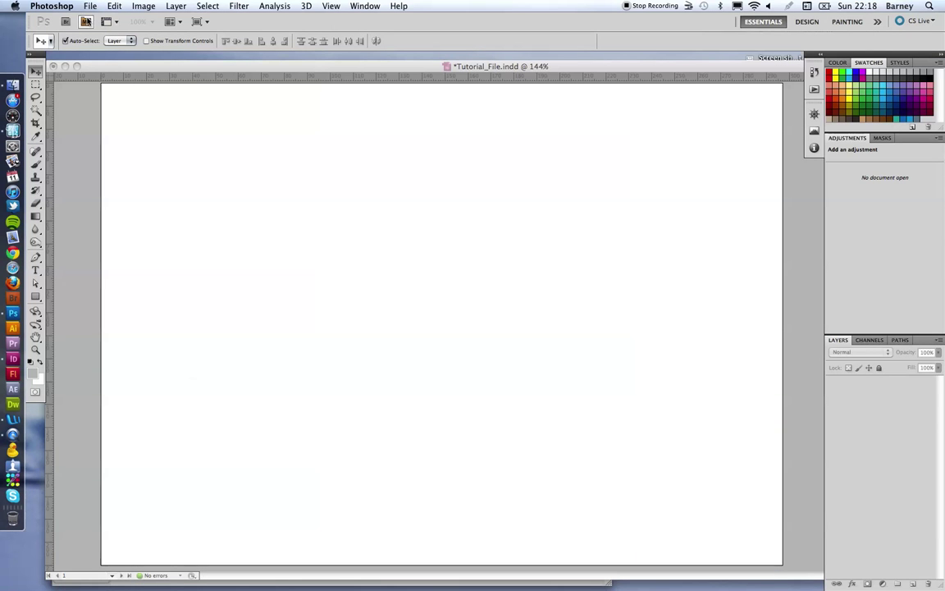
left_click(91, 6)
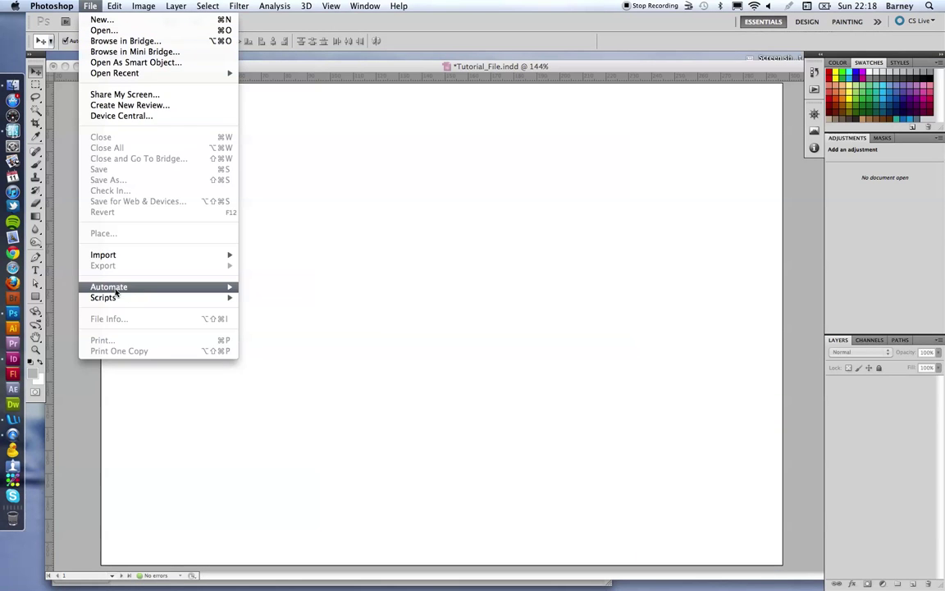
mouse_move(105, 288)
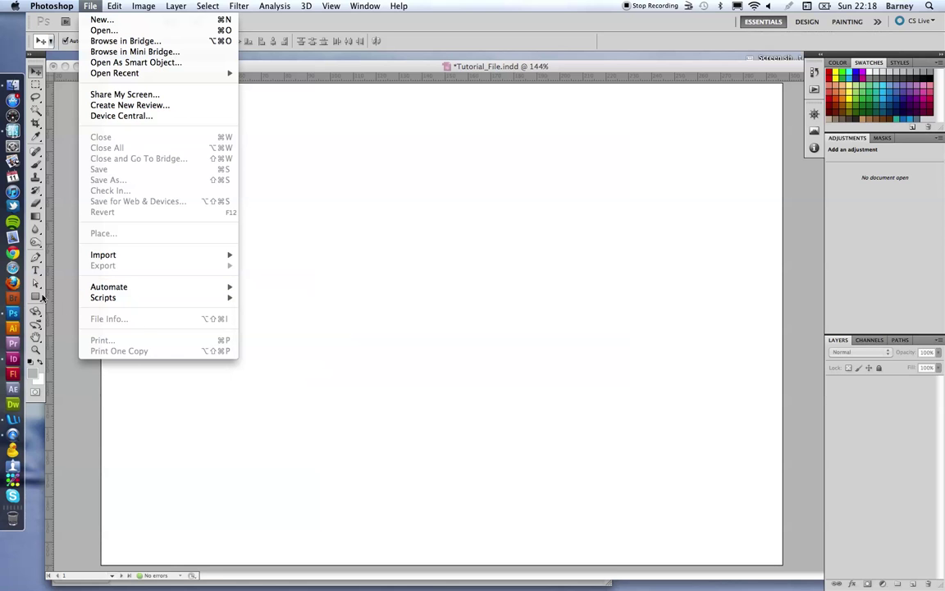
left_click(327, 276)
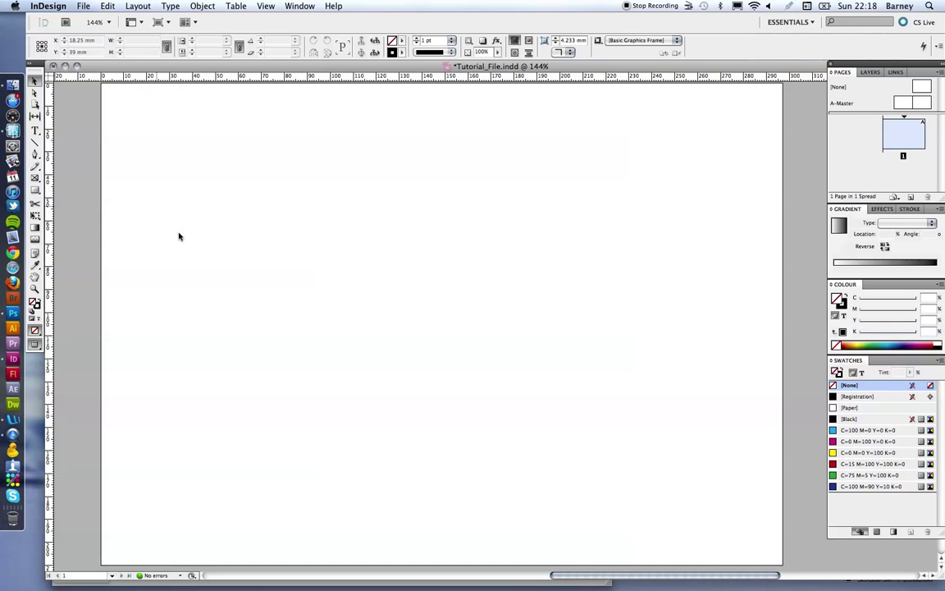
- Place the twelve photos DSC00440.JPG through DSC00451.JPG from the Images folder
left_click(85, 6)
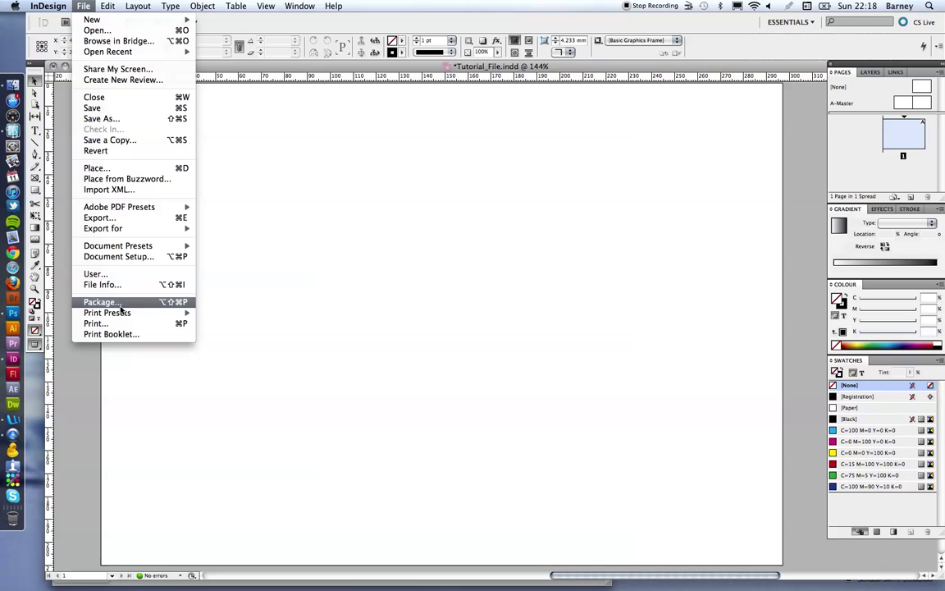
left_click(114, 171)
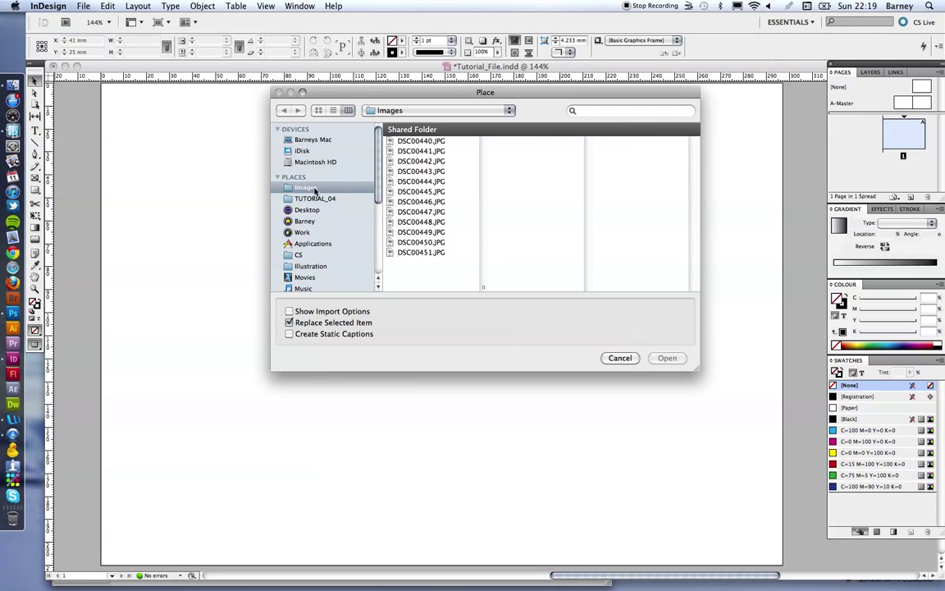
left_click_drag(420, 258, 444, 138)
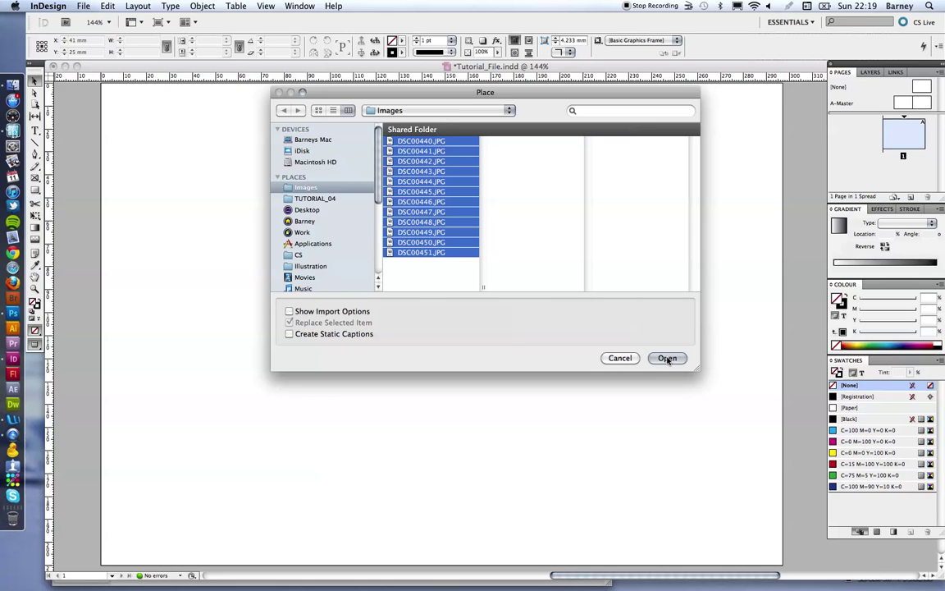
left_click(668, 359)
left_click(434, 274)
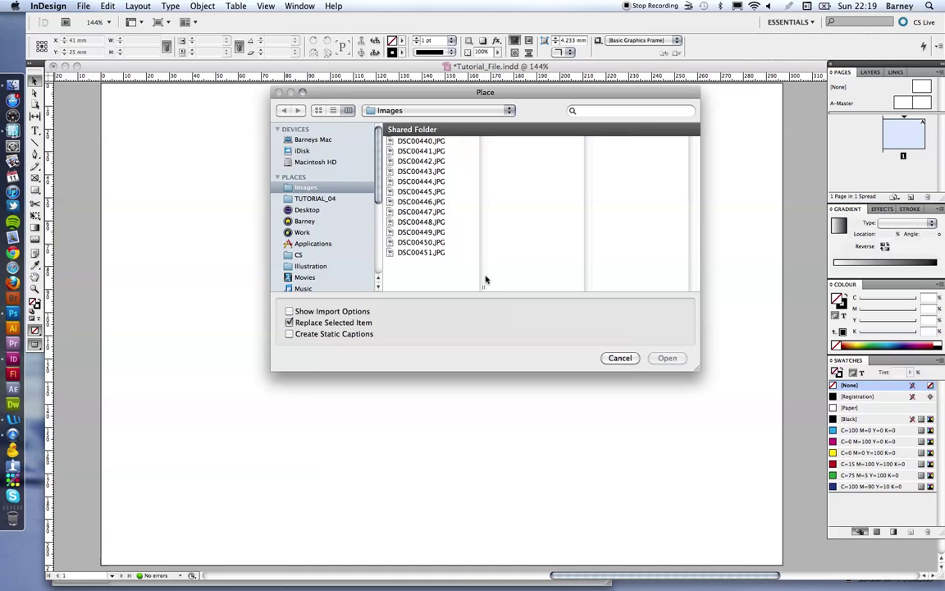
left_click(418, 142)
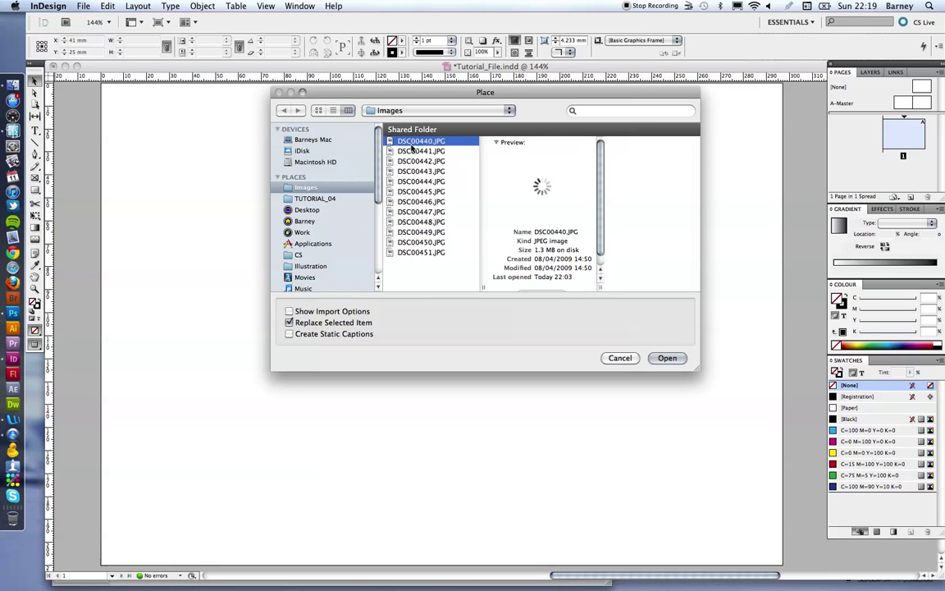
left_click(418, 254, "shift")
left_click(422, 283)
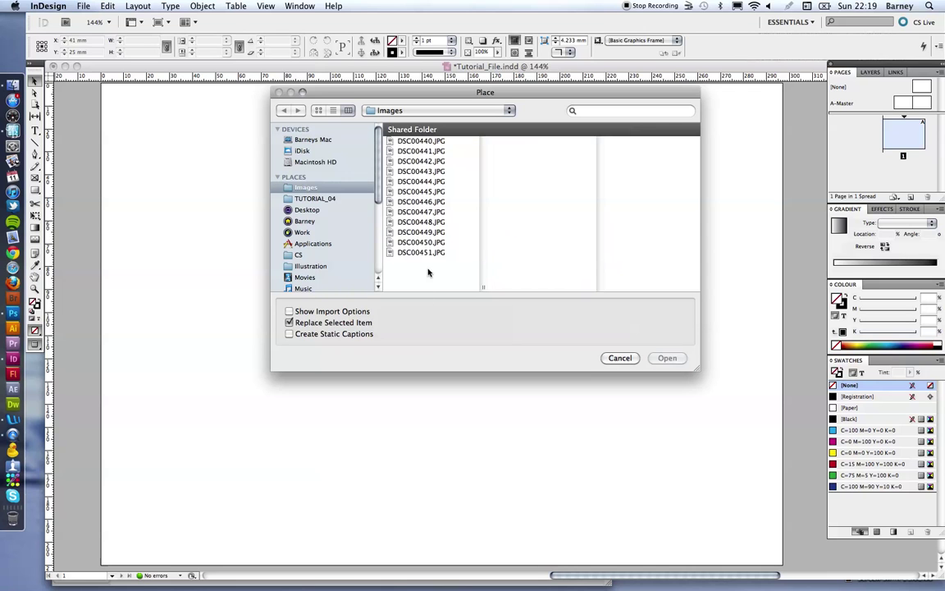
left_click_drag(431, 270, 415, 136)
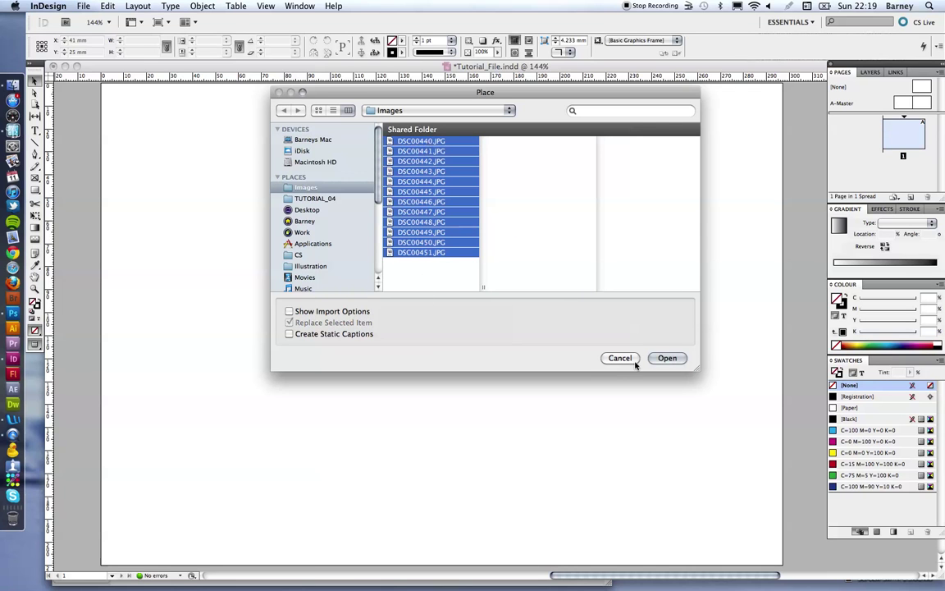
left_click(668, 359)
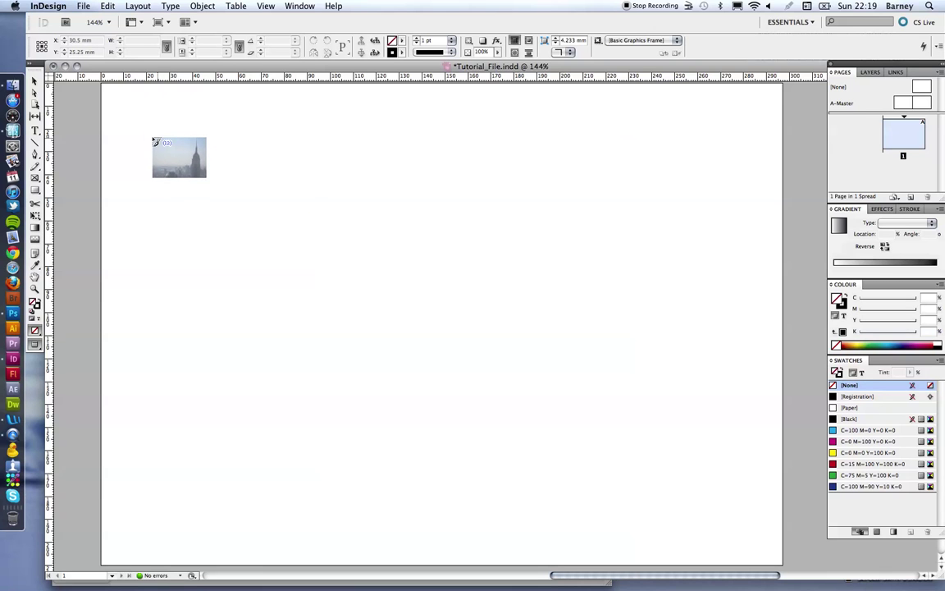
- Switch from Preview to Normal view with W so the margin guides appear
key("w")
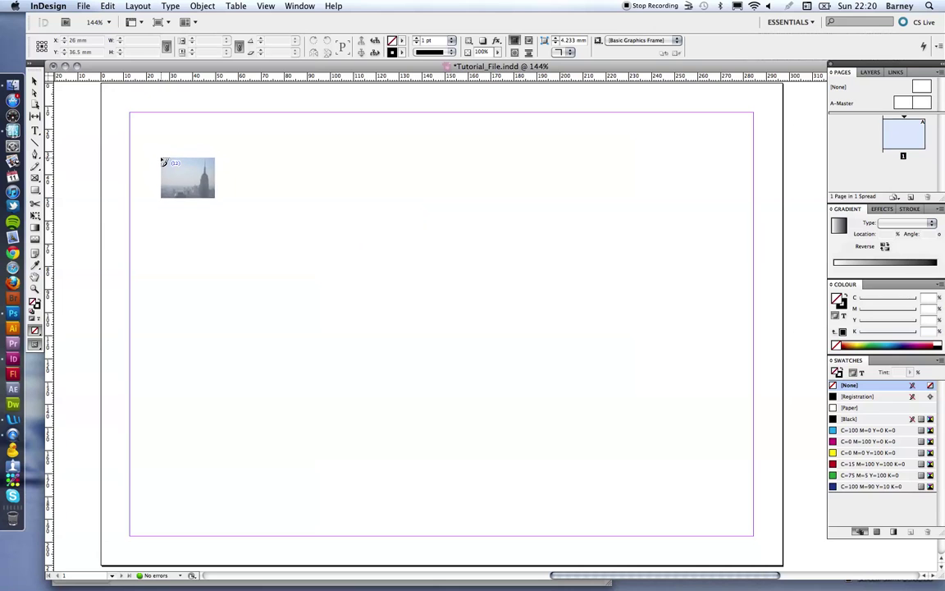
- Place a single skyline photo at the top left, then undo it
left_click_drag(164, 158, 164, 157)
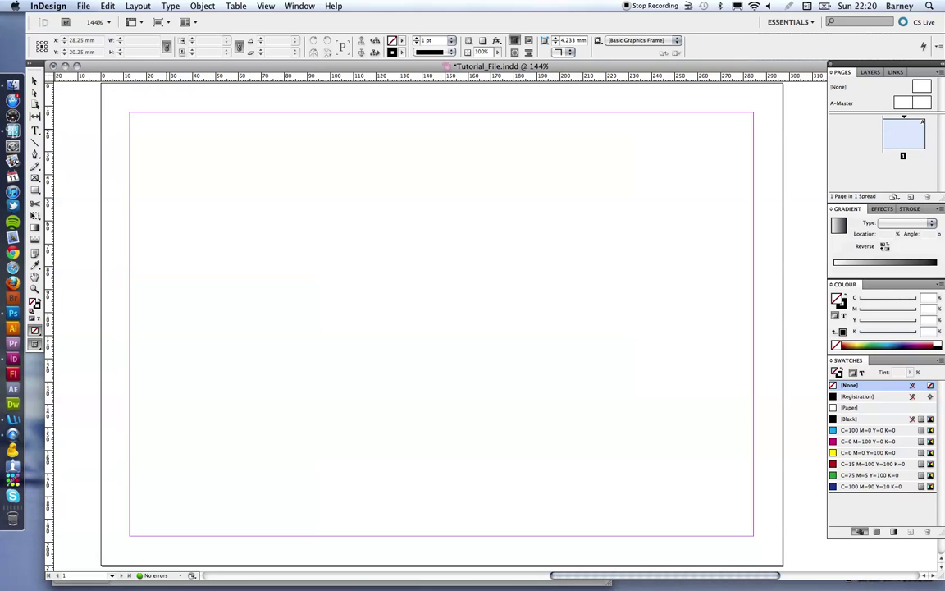
left_click(157, 130)
key("super+z")
- Drag the loaded cursor from the top-left margin corner, adding columns and rows of frames
left_click_drag(130, 113, 753, 537)
key("Right")
key("Right")
key("Right")
key("Up")
key("Up")
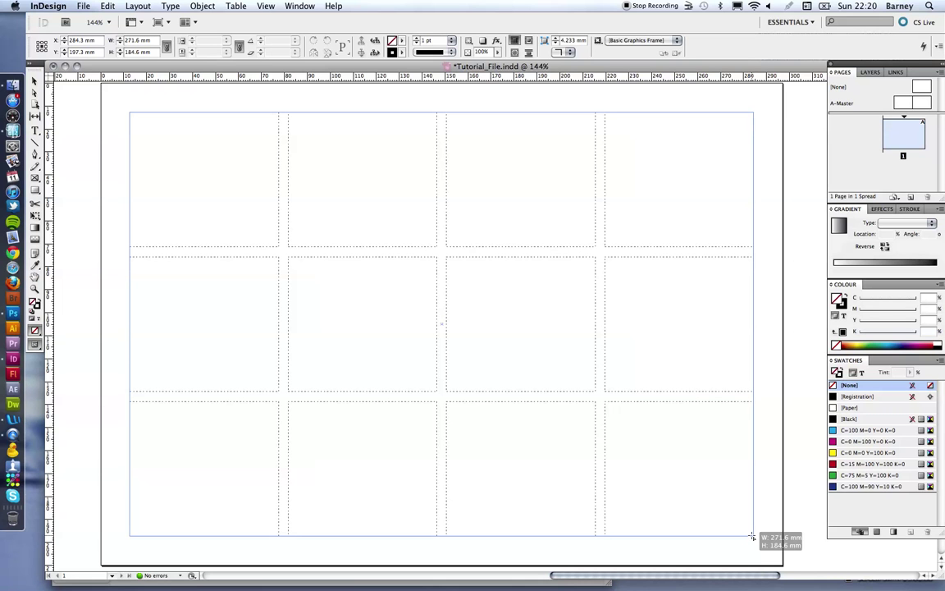
- Try different column and row counts, settling on 4 columns by 3 rows at 271.6 × 184.6 mm
mouse_move(752, 536)
left_mouse_down()
mouse_move(671, 450)
mouse_move(622, 435)
mouse_move(633, 443)
mouse_move(633, 385)
mouse_move(742, 502)
mouse_move(754, 537)
left_mouse_up()
key("Left")
key("Left")
key("Right")
key("Right")
key("Right")
key("Left")
key("Up")
key("Up")
key("Up")
key("Up")
key("Up")
key("Right")
key("Right")
key("Right")
key("Right")
key("Right")
key("Left")
key("Left")
key("Left")
key("Left")
key("Left")
key("Down")
key("Down")
key("Down")
key("Down")
key("Down")
left_click_drag(752, 537, 753, 538)
- Adjust the column gutters until the grid's columns almost touch
key("super+Left")
key("super+Left")
key("super+Left")
key("super+Left")
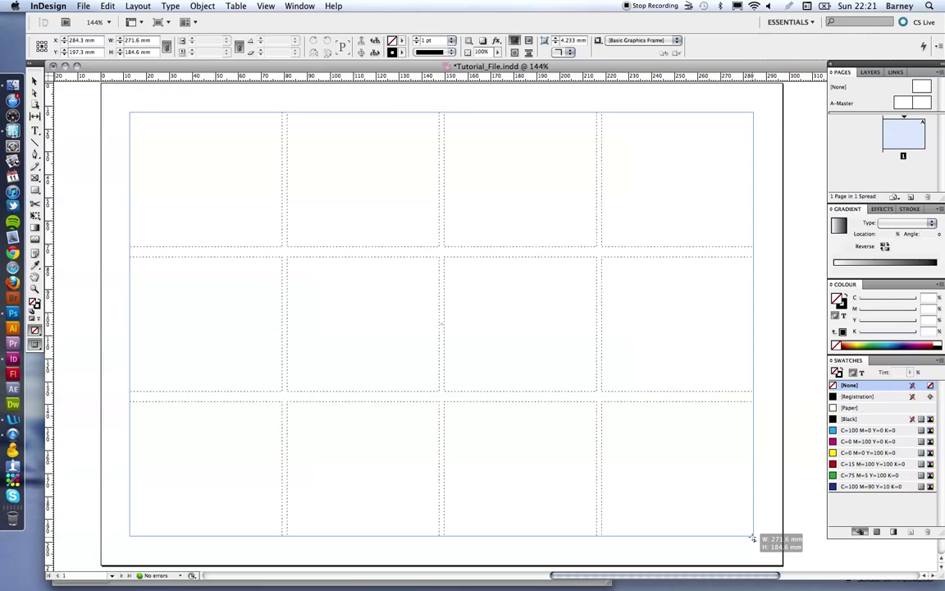
key("super+Right")
key("super+Right")
key("super+Right")
key("super+Right")
key("super+Right")
key("super+Right")
key("super+Right")
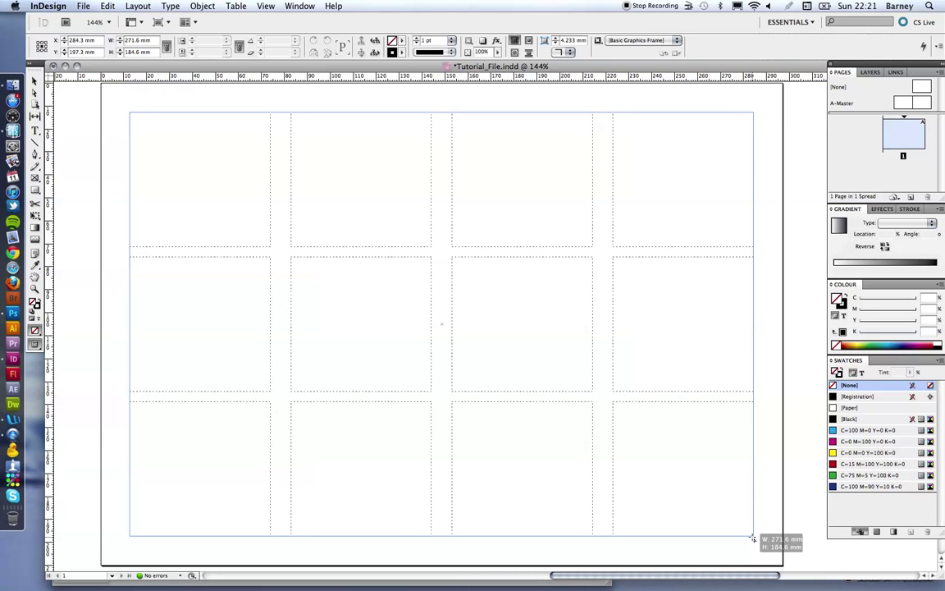
key("super+Right")
key("super+Right")
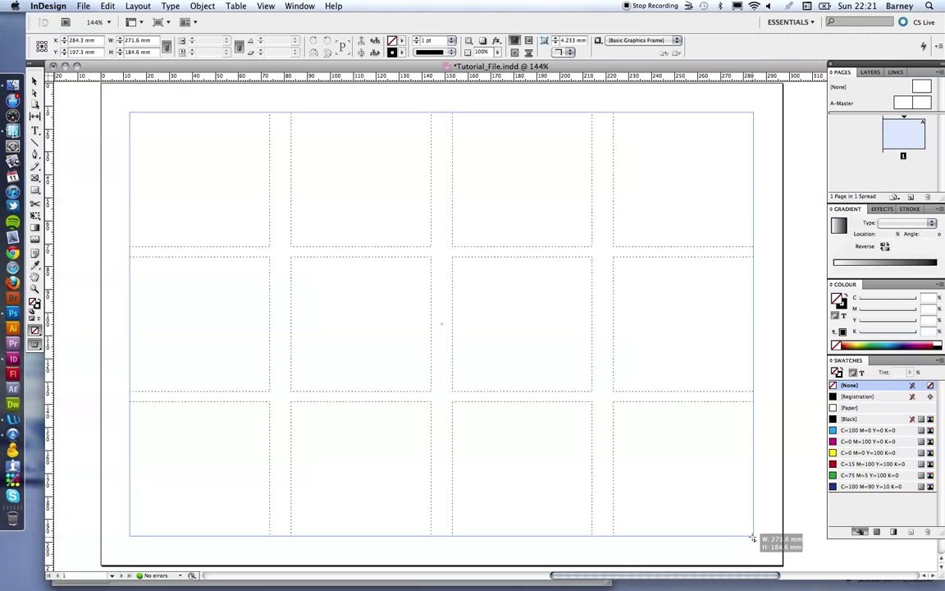
key("super+Left")
key("super+Left")
key("super+Left")
key("super+Left")
key("super+Left")
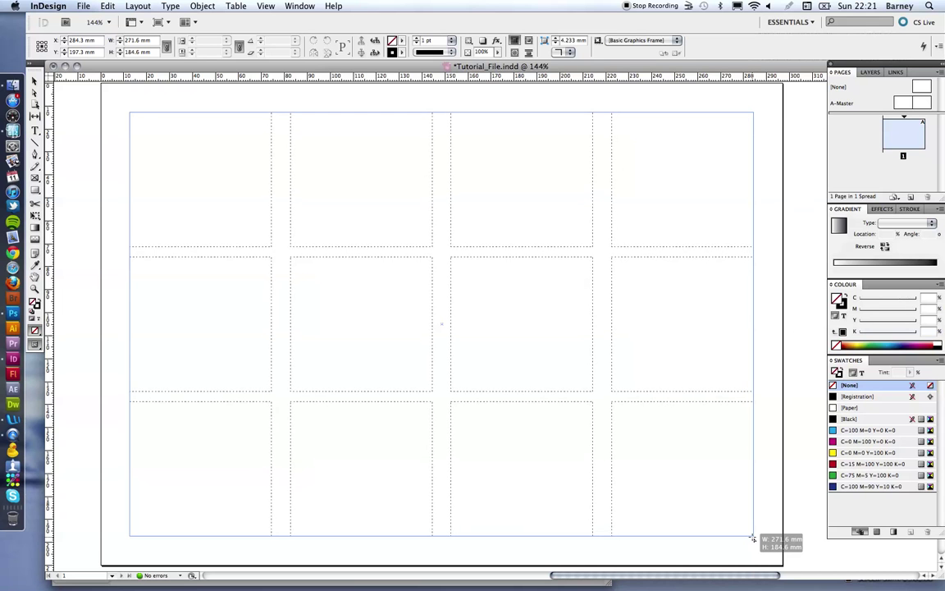
key("super+Left")
key("super+Left")
key("super+Left")
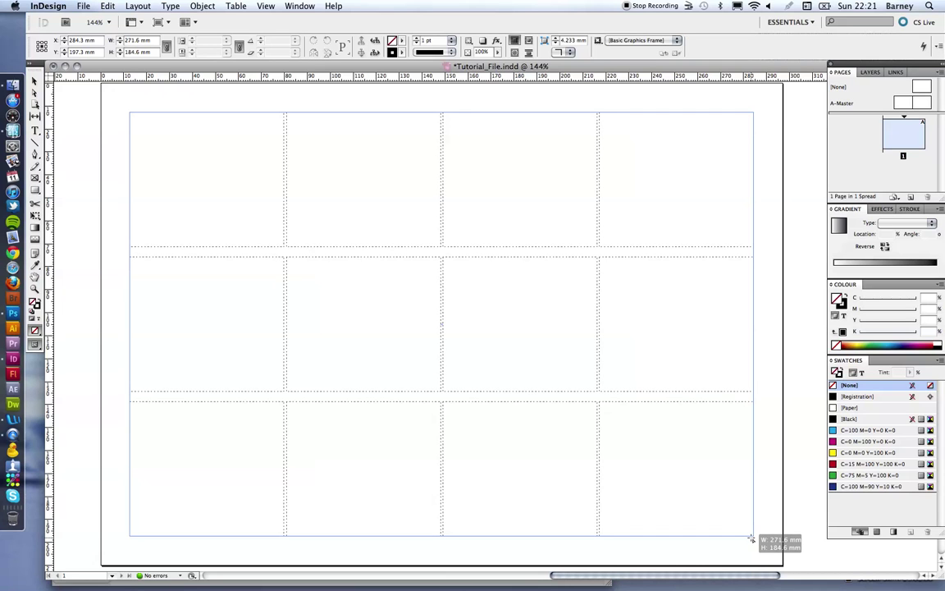
left_click_drag(751, 539, 755, 540)
- Widen the gaps between rows to leave room for captions, and place the photos
key("super+Up")
key("super+Up")
key("super+Up")
key("super+Up")
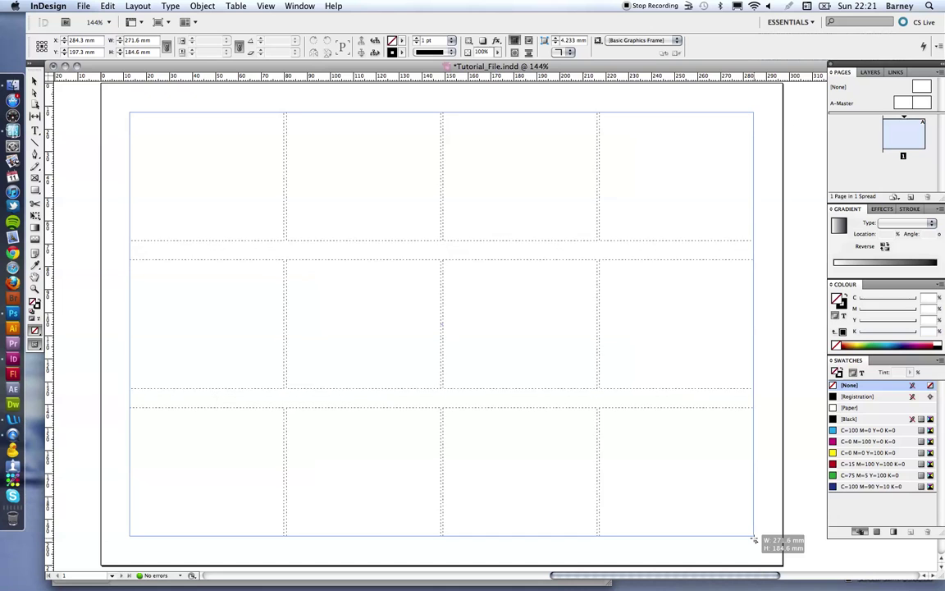
key("super+Up")
key("super+Up")
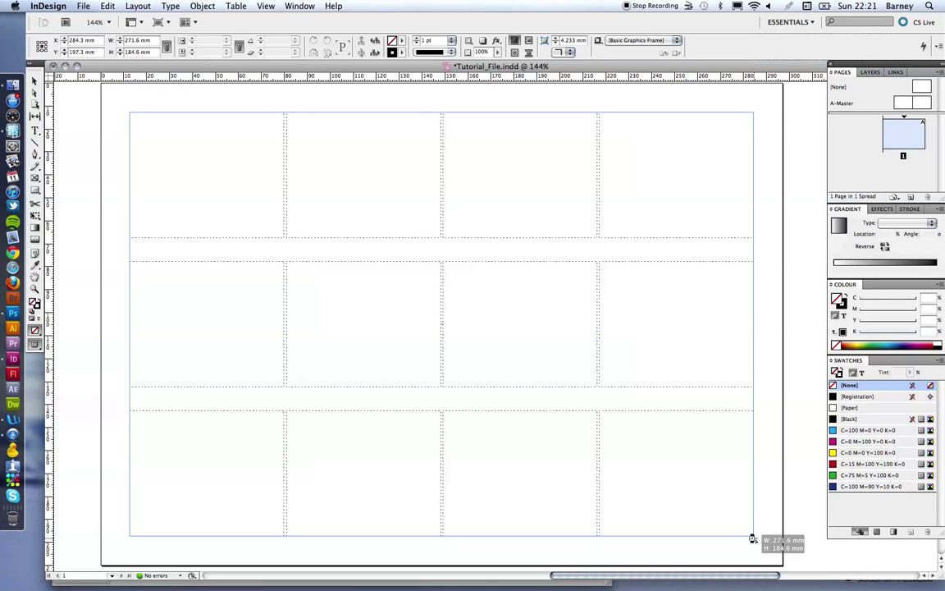
left_click_drag(753, 539, 750, 536)
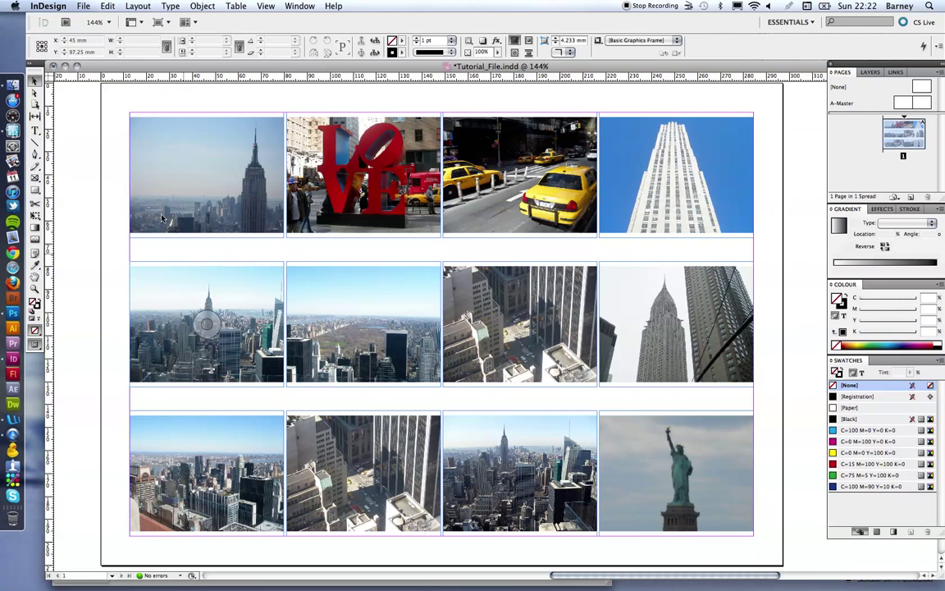
- Select all twelve placed photos and generate static filename captions beneath them
left_click_drag(114, 105, 777, 547)
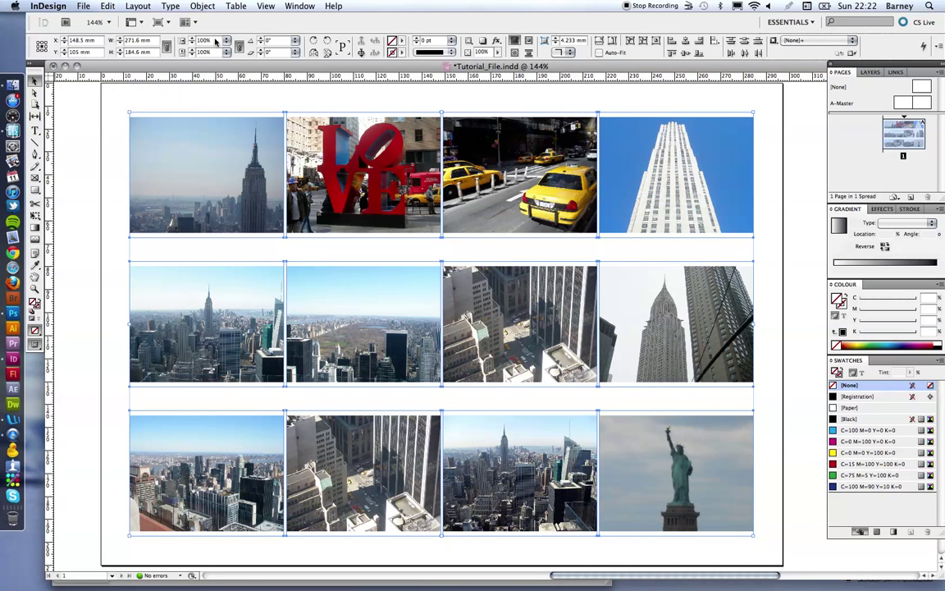
left_click(205, 6)
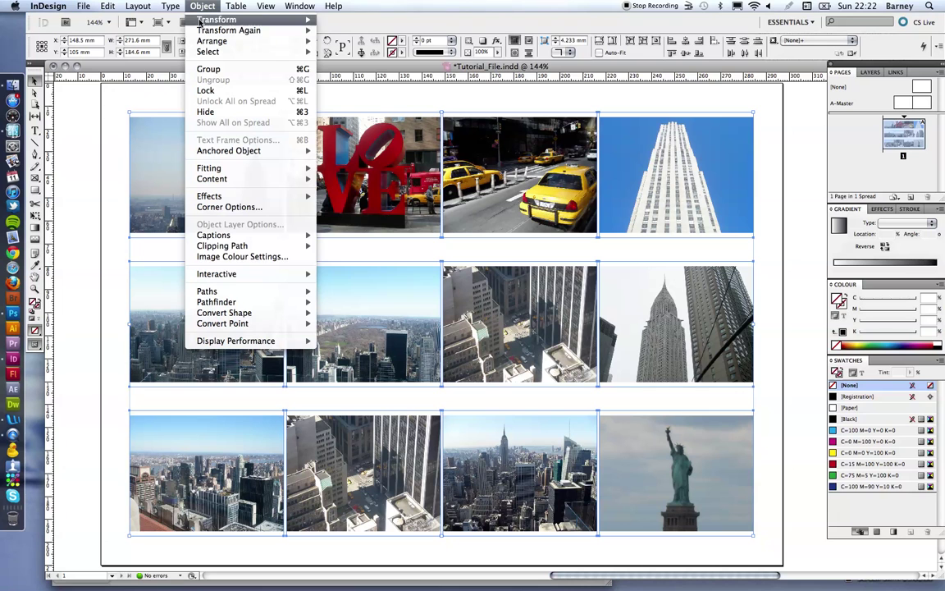
mouse_move(225, 274)
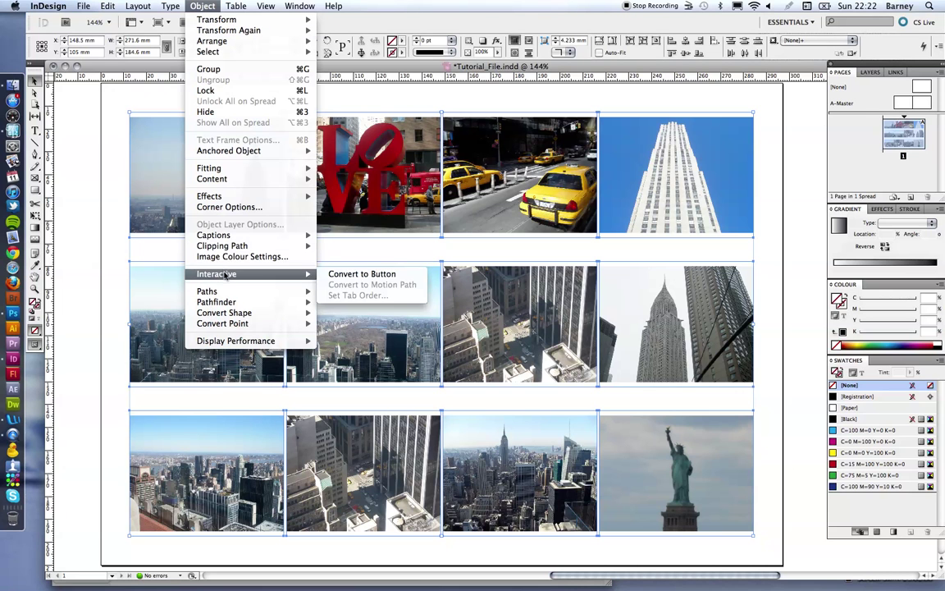
mouse_move(225, 237)
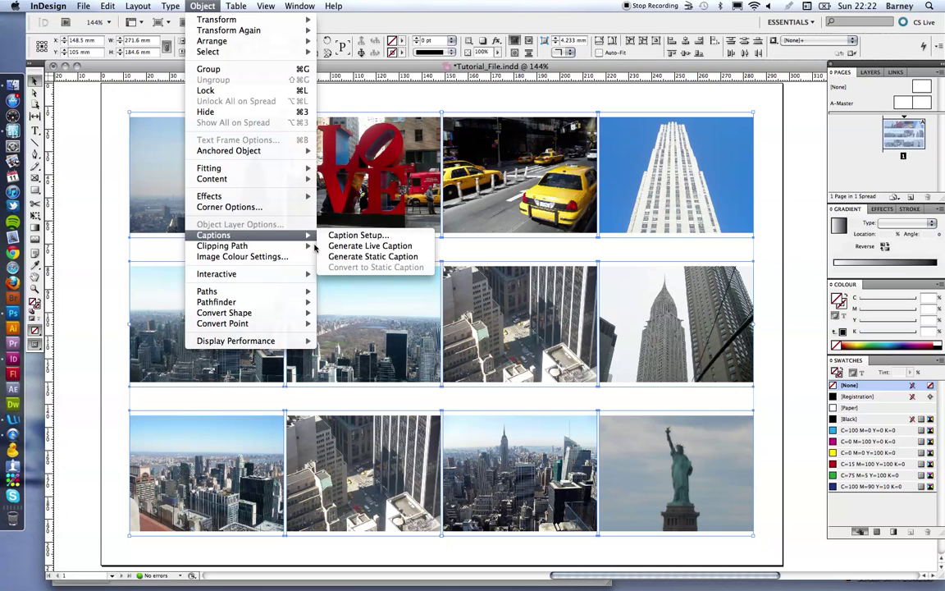
left_click(372, 257)
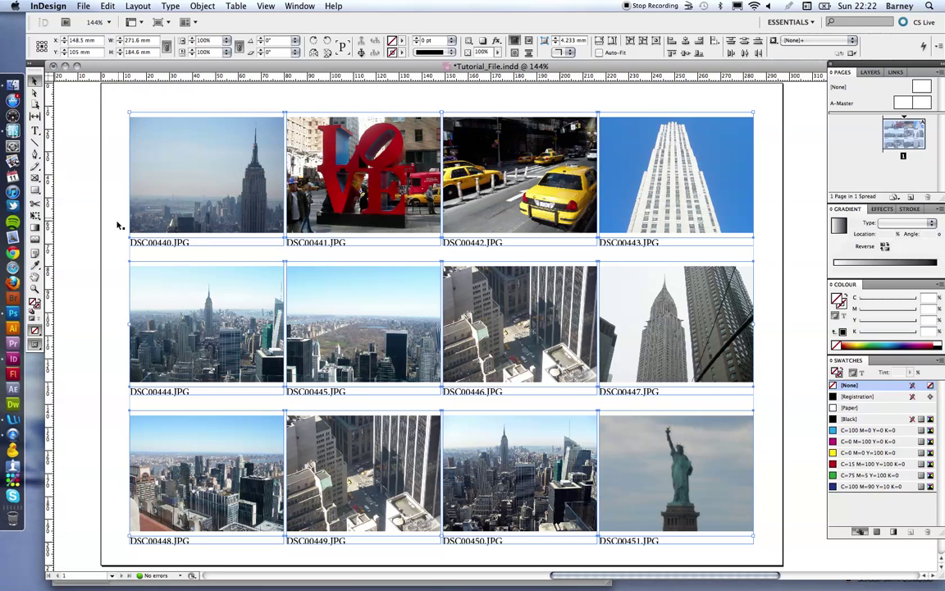
- Deselect everything and switch to Preview mode to show the contact sheet without guides
left_click(112, 313)
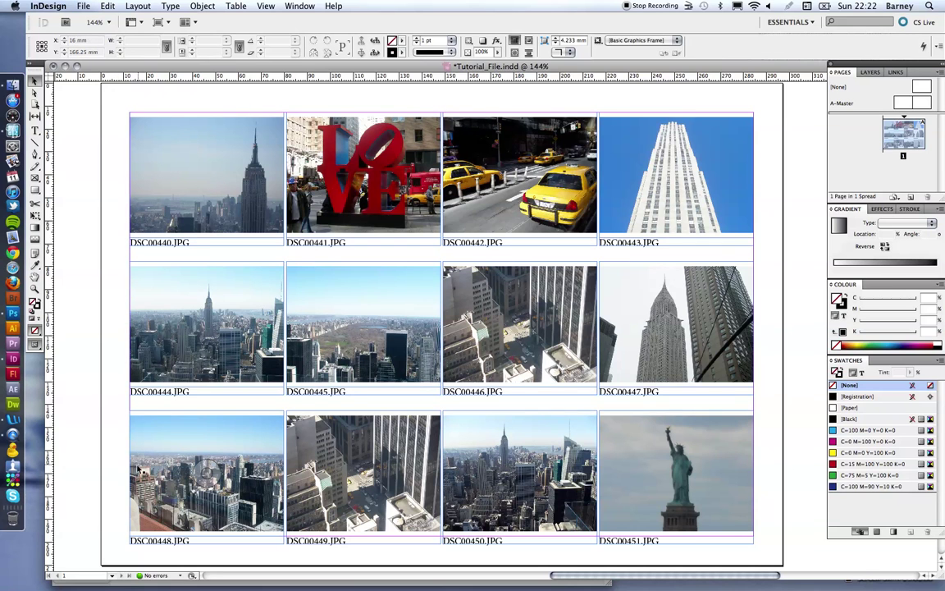
key("w")
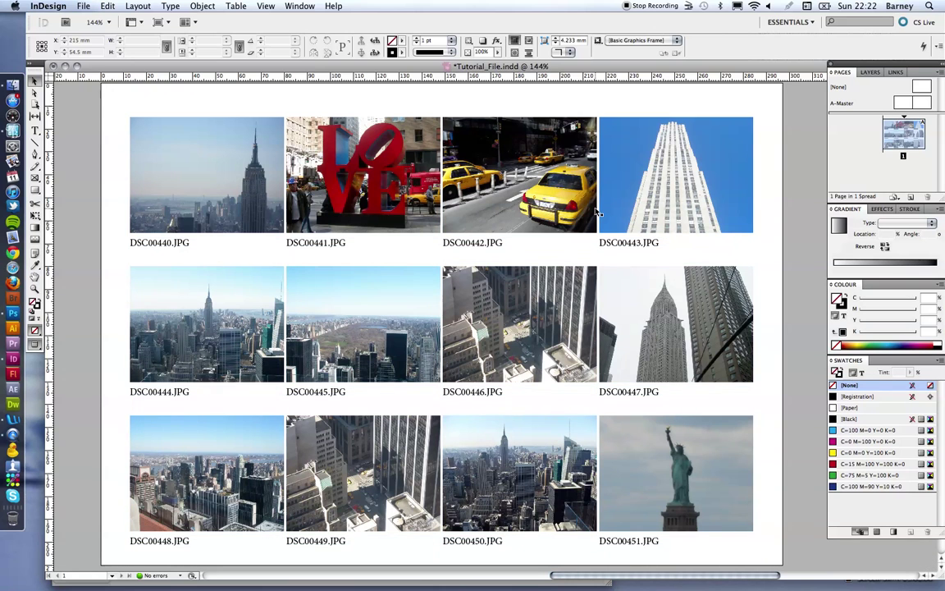